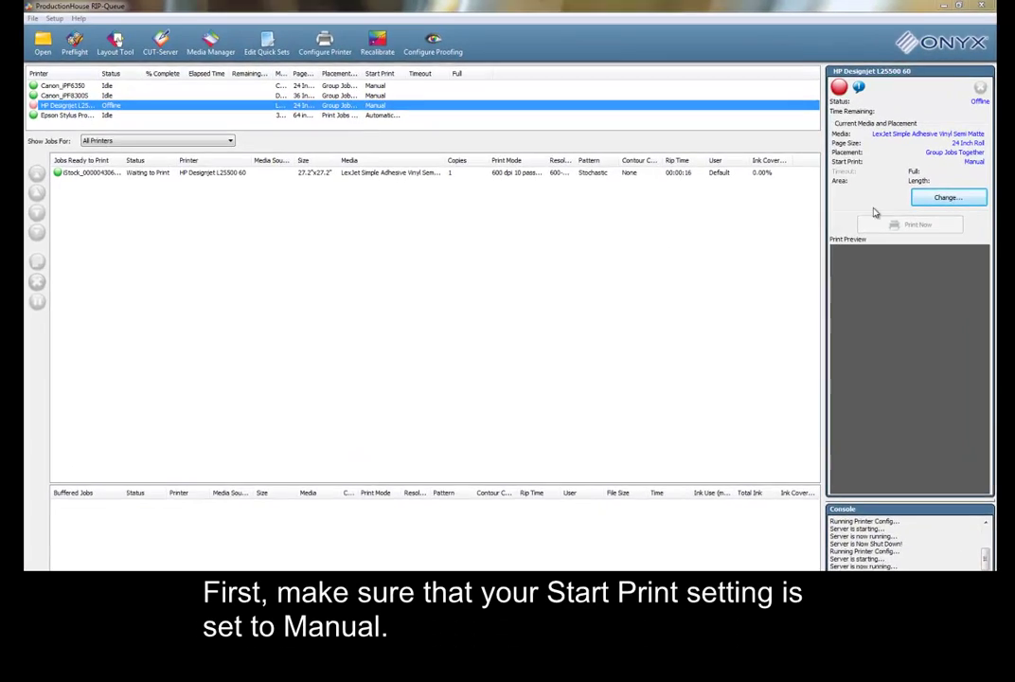
Step: Keep Group Jobs Together as the placement in the printer's media and placement settings
left_click(940, 209)
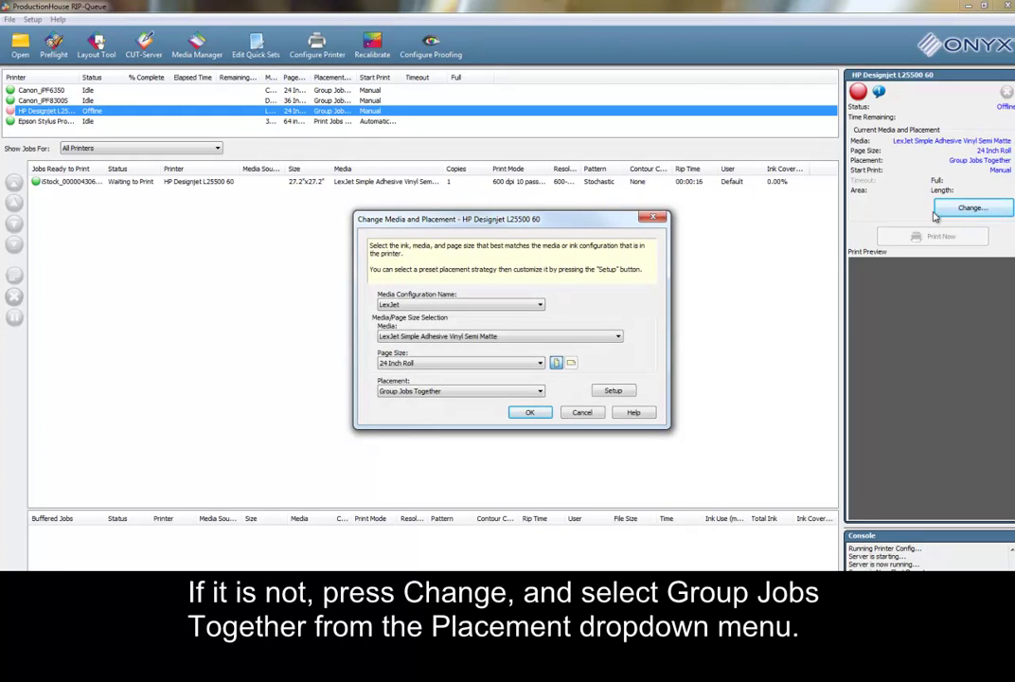
left_click(536, 392)
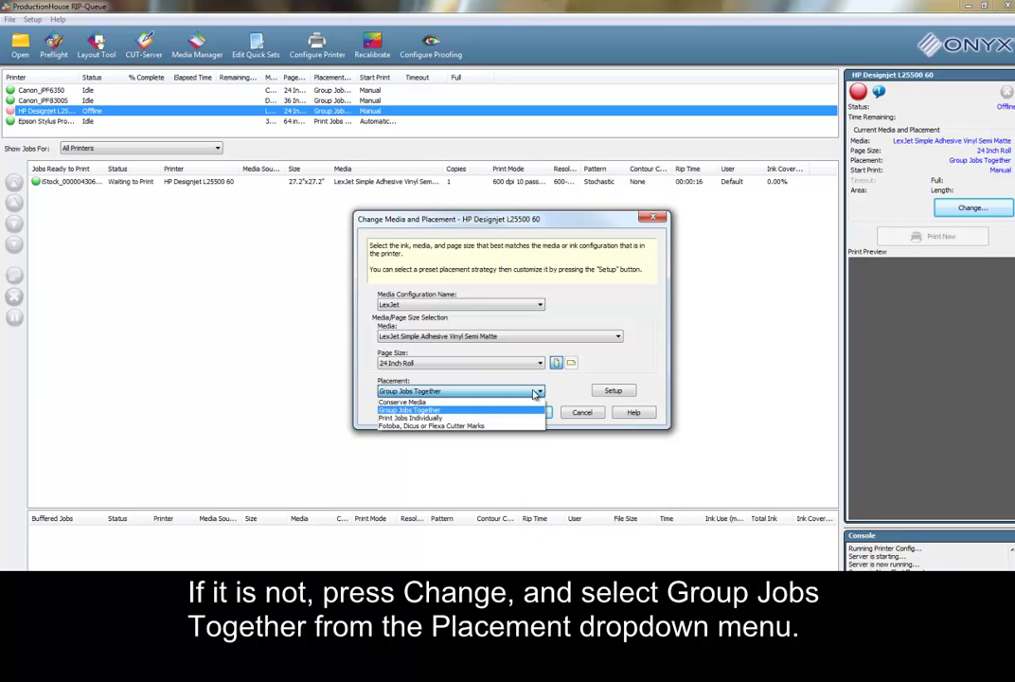
left_click(536, 392)
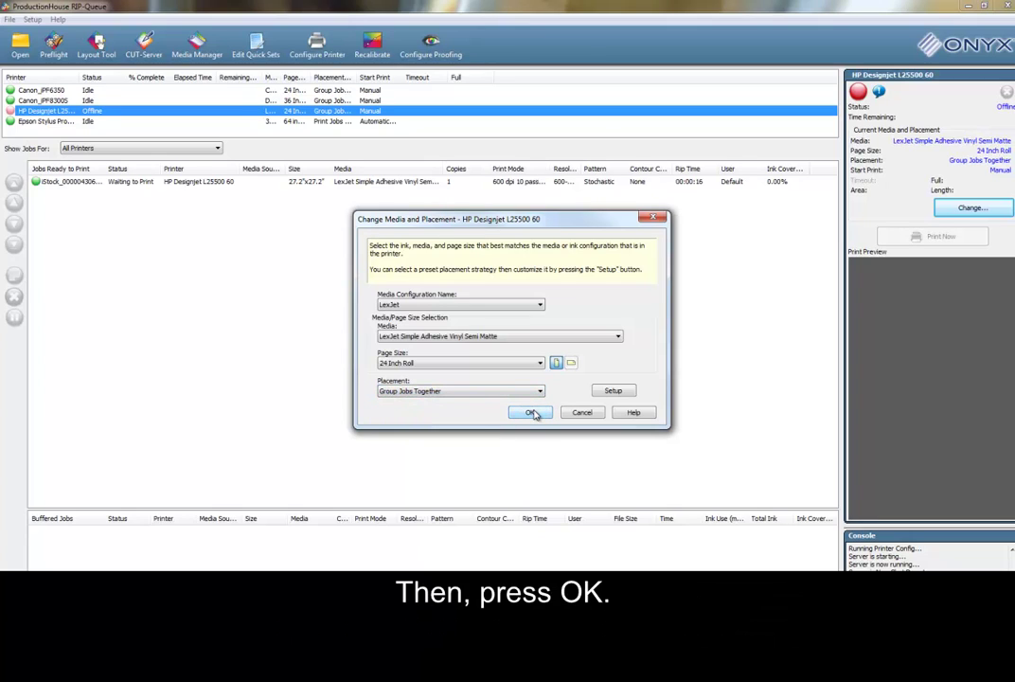
left_click(532, 412)
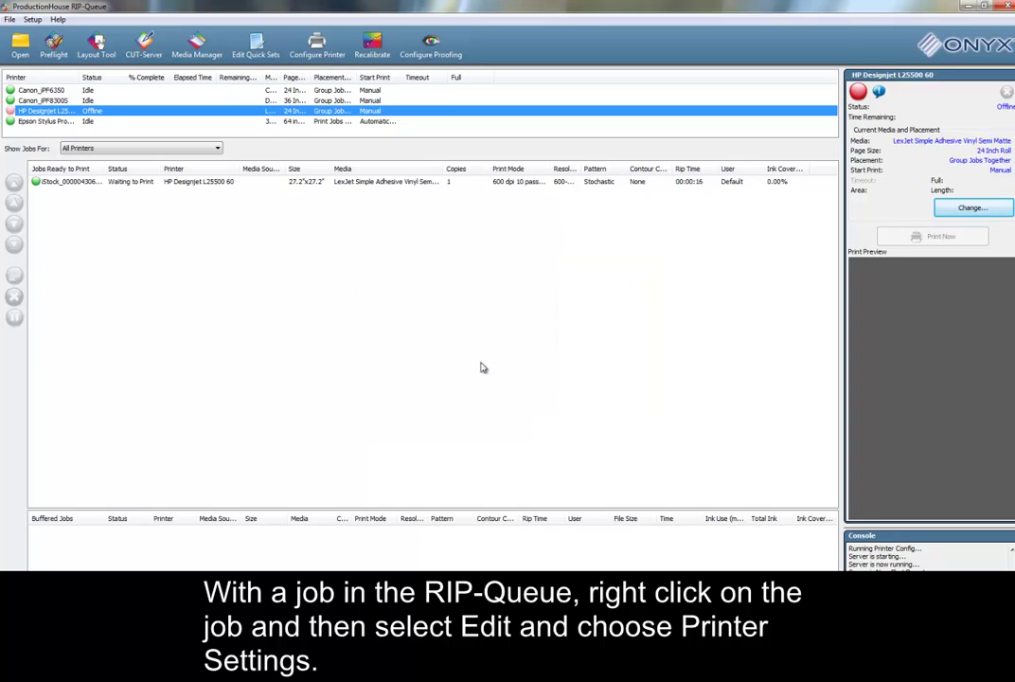
Step: Raise the iStock job's drying temperature to 120°F and curing temperature to 200°F, then save
right_click(180, 186)
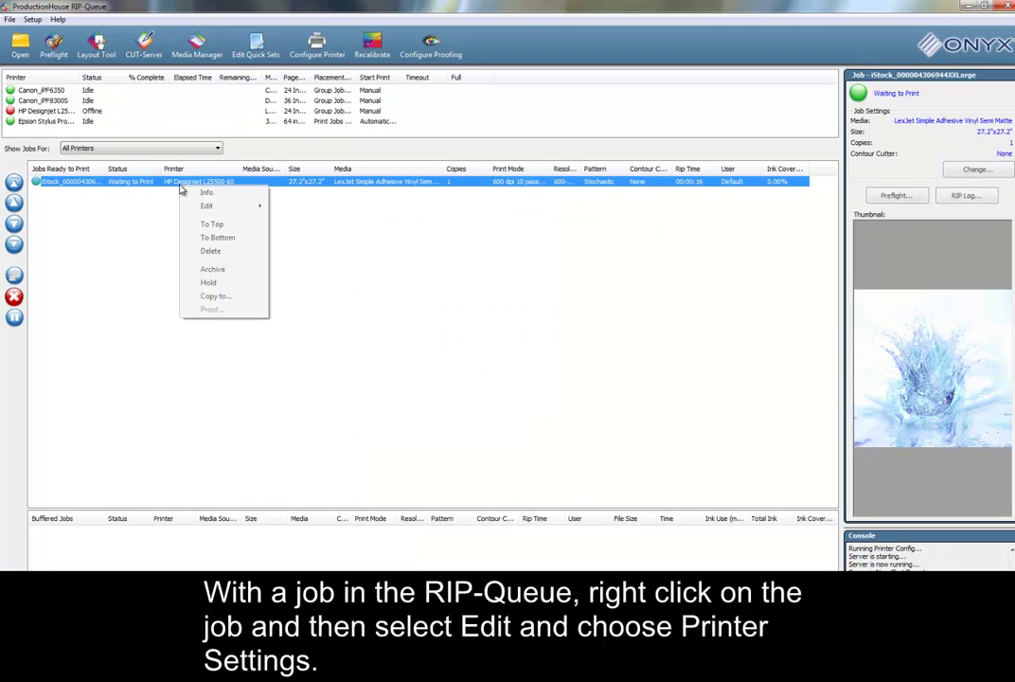
mouse_move(217, 206)
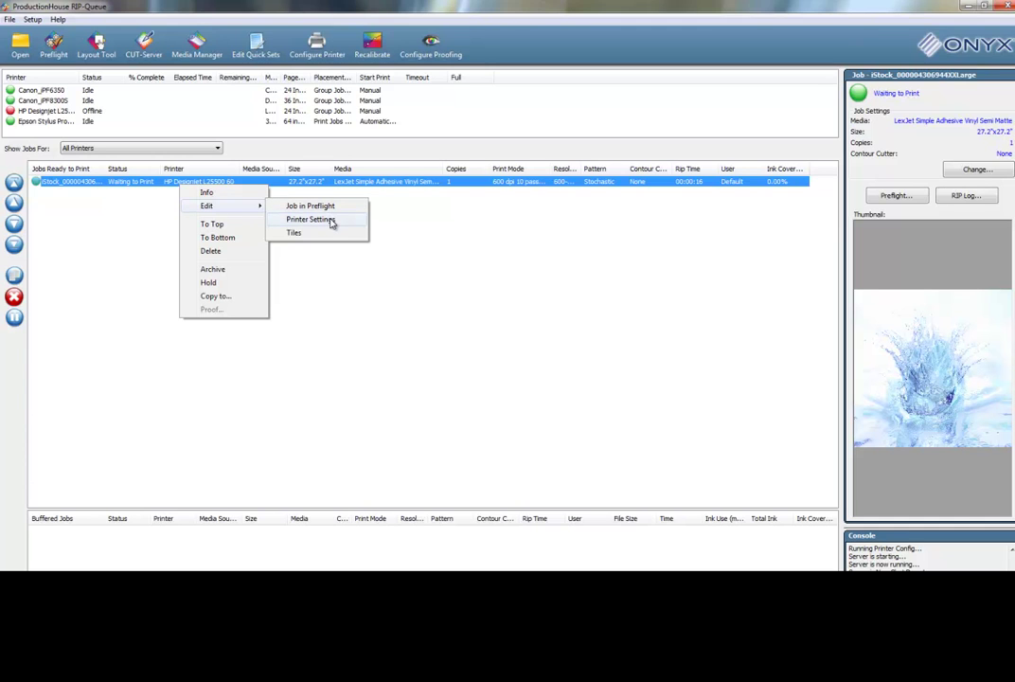
left_click(331, 223)
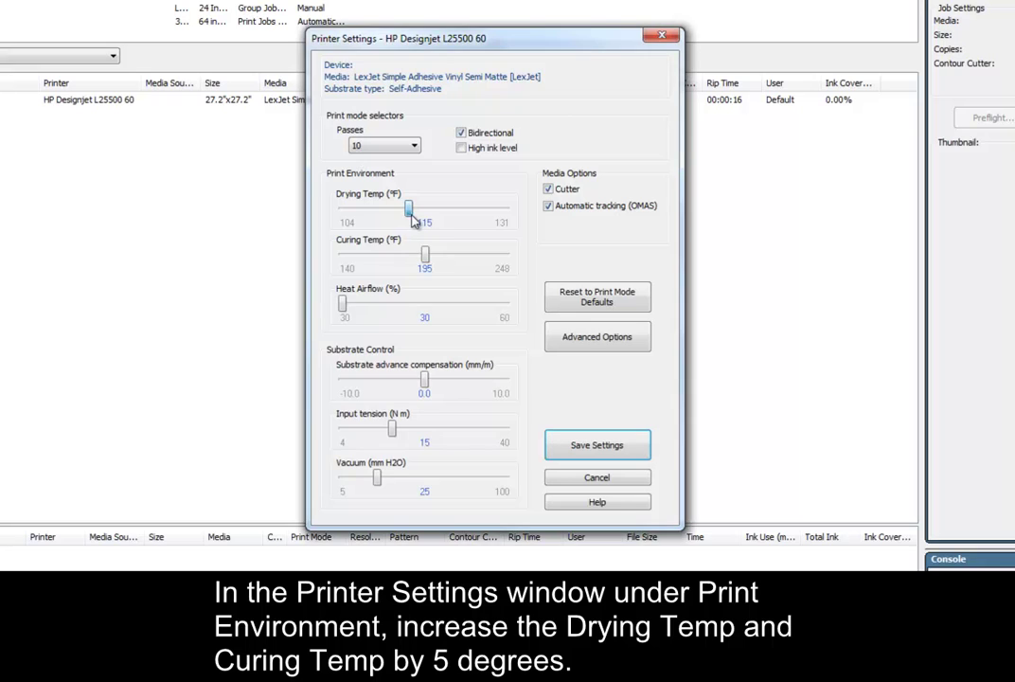
left_click_drag(409, 210, 438, 211)
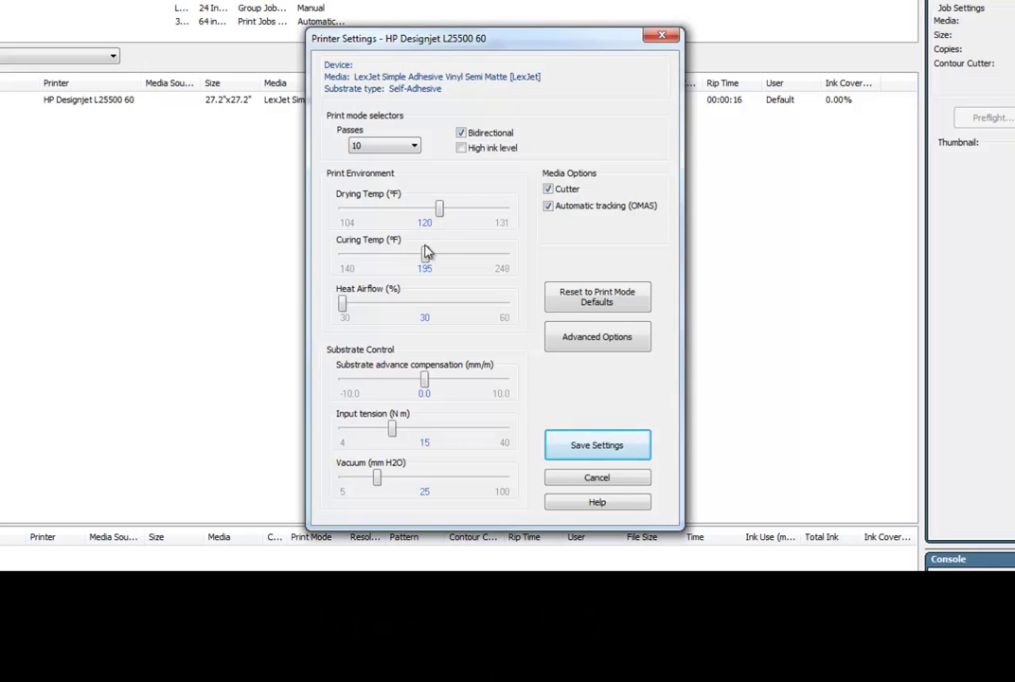
left_click_drag(425, 252, 432, 256)
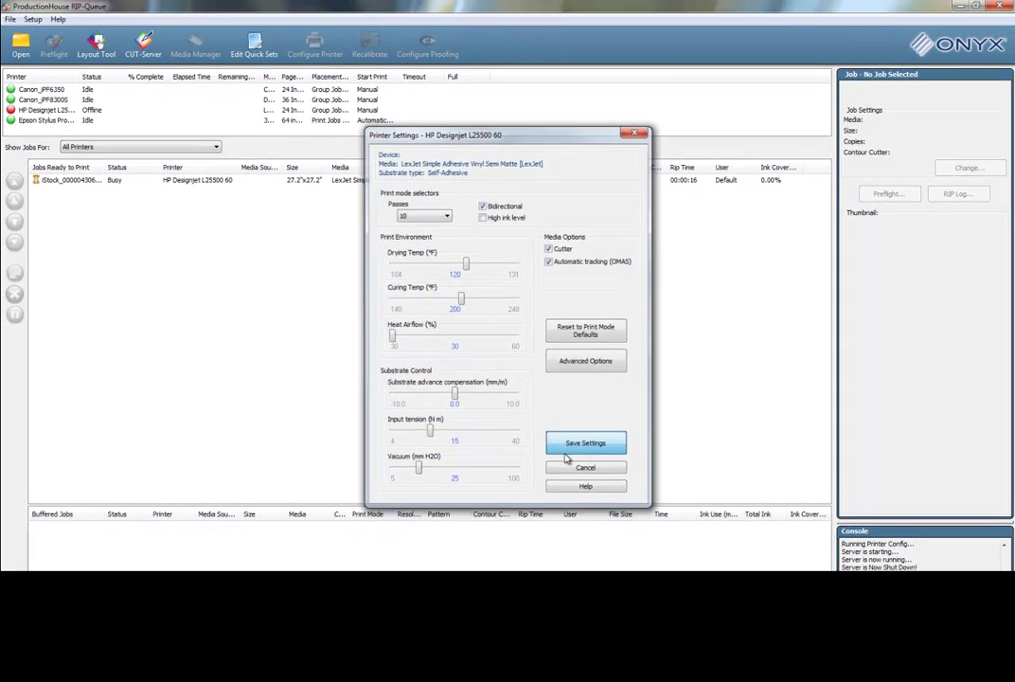
left_click(565, 452)
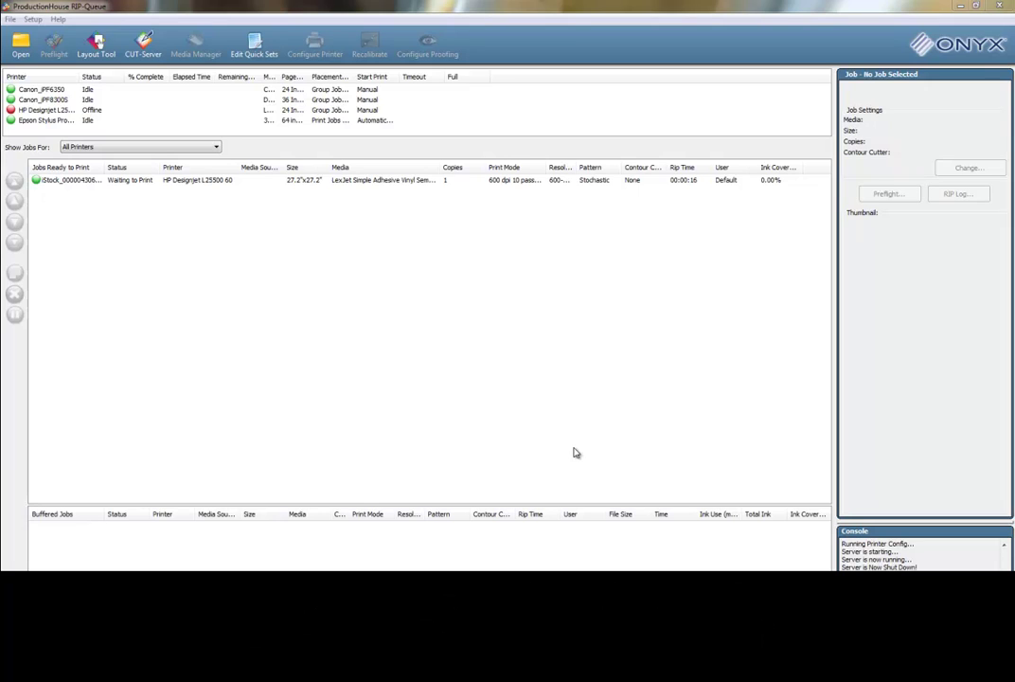
Step: Filter the HP Designjet L25500's media to LexJet and show the Simple Adhesive Vinyl Semi Matte modes
left_click(146, 111)
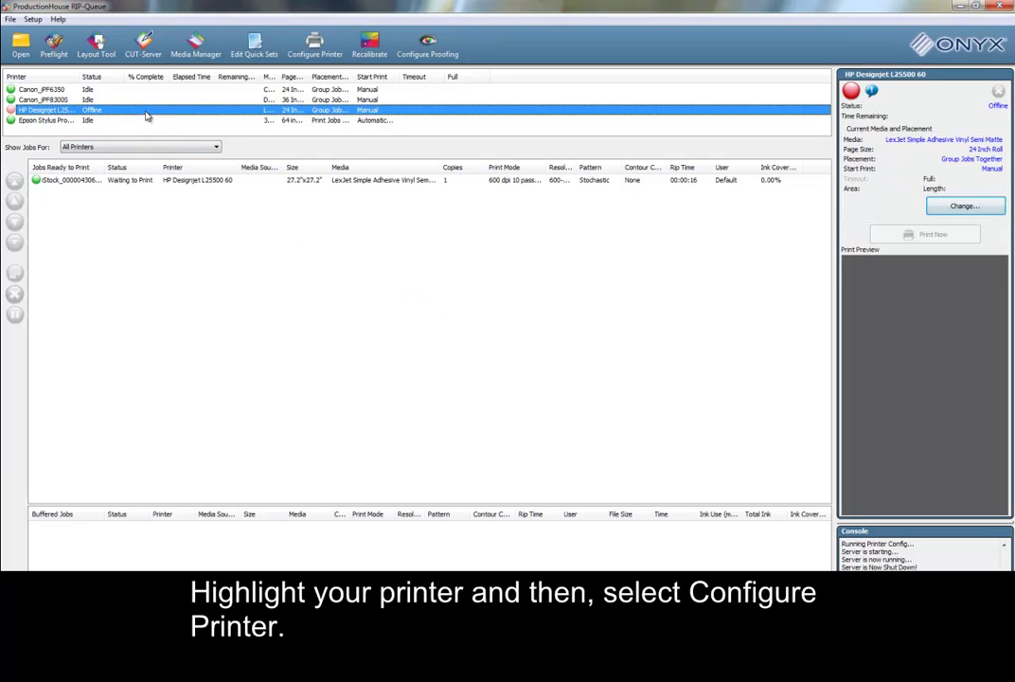
left_click(322, 55)
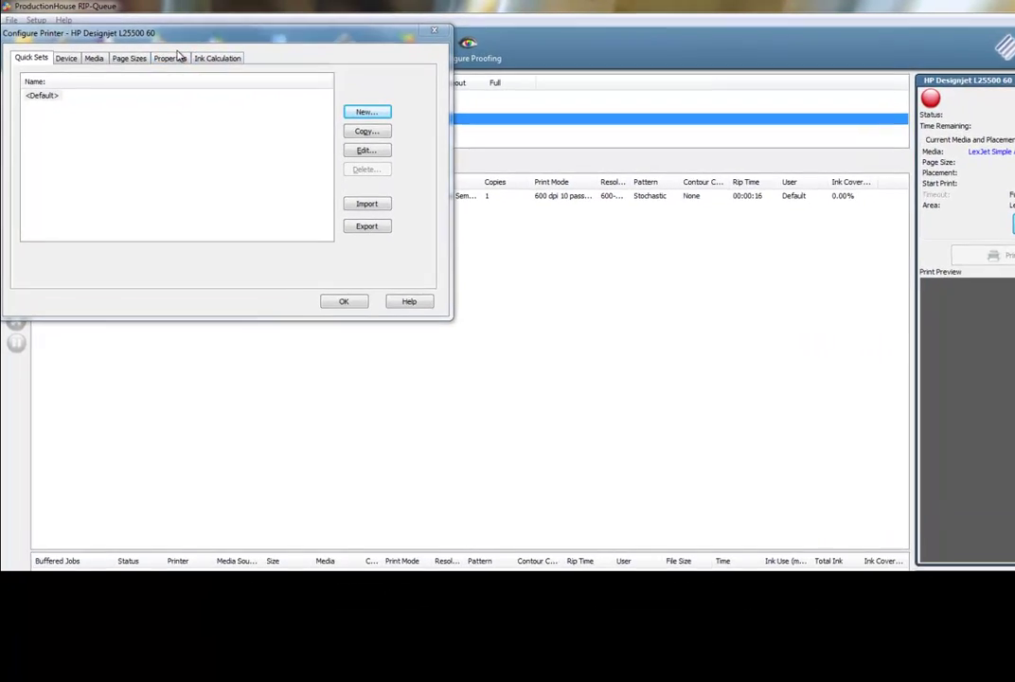
left_click(124, 73)
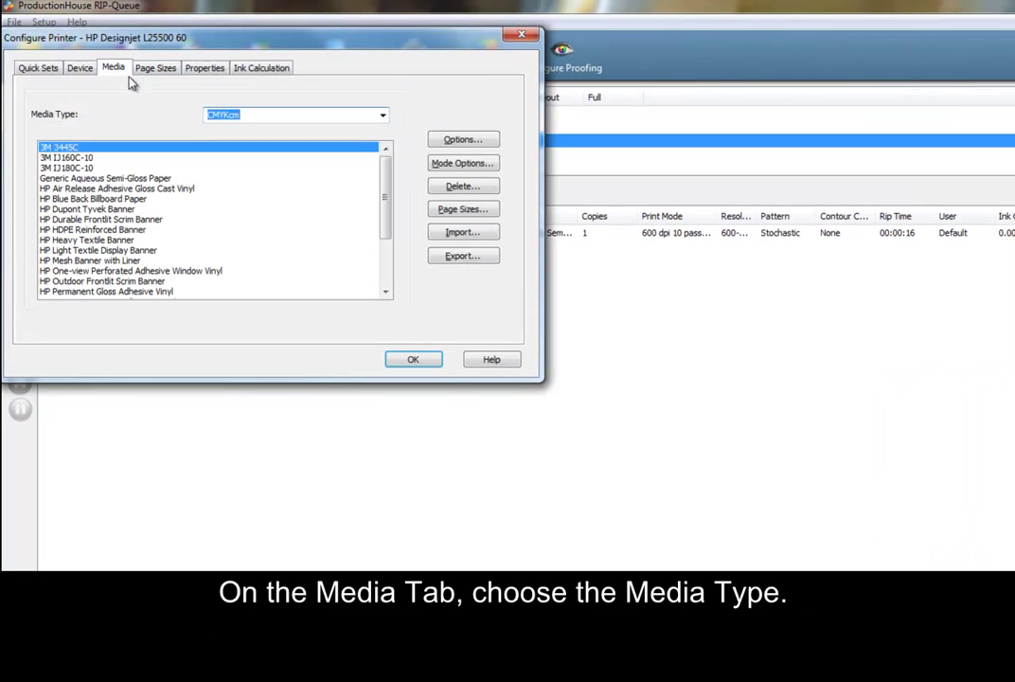
left_click(383, 114)
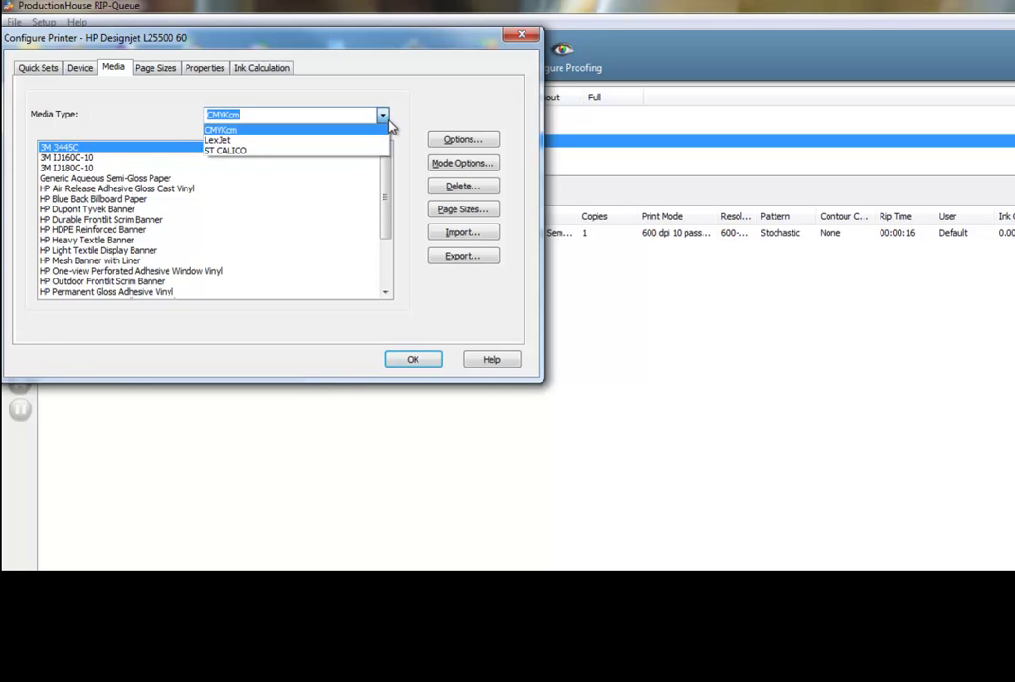
left_click(371, 140)
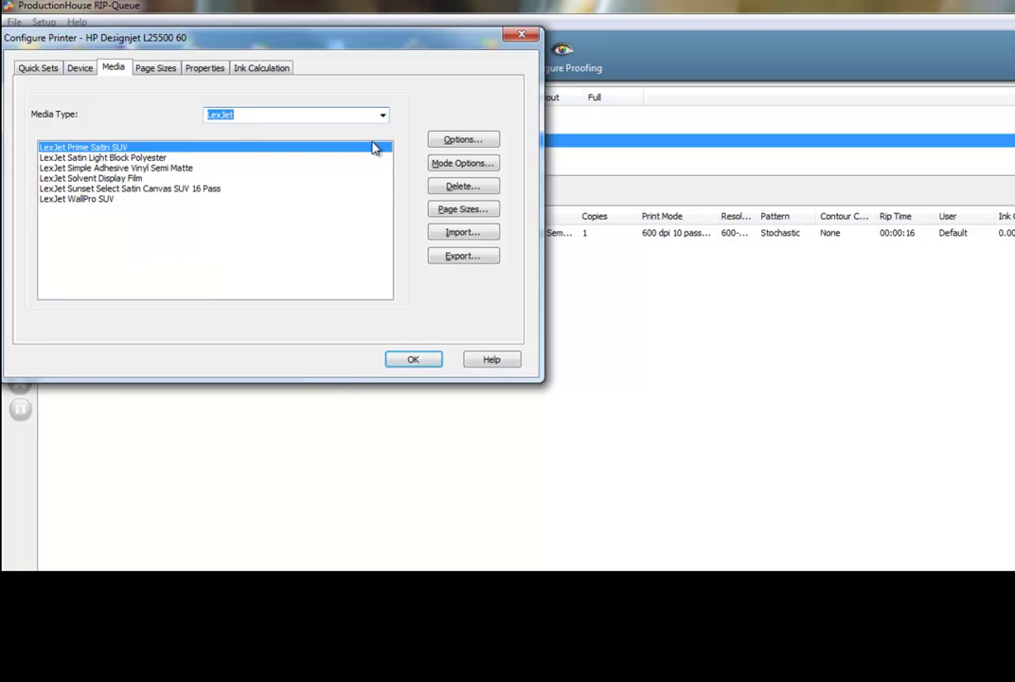
left_click(332, 169)
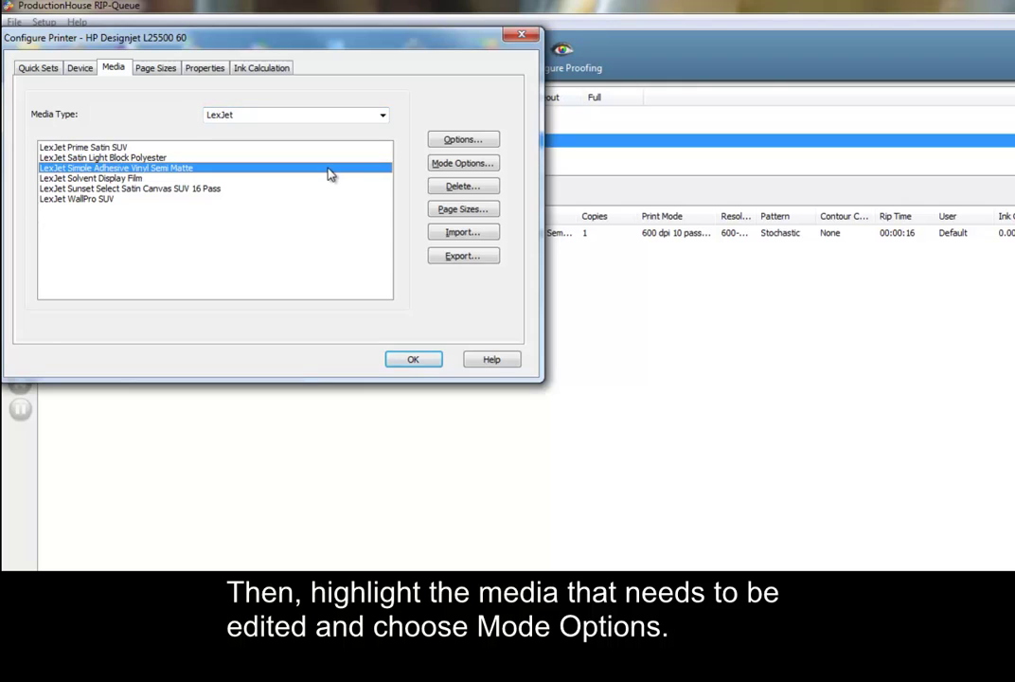
left_click(437, 164)
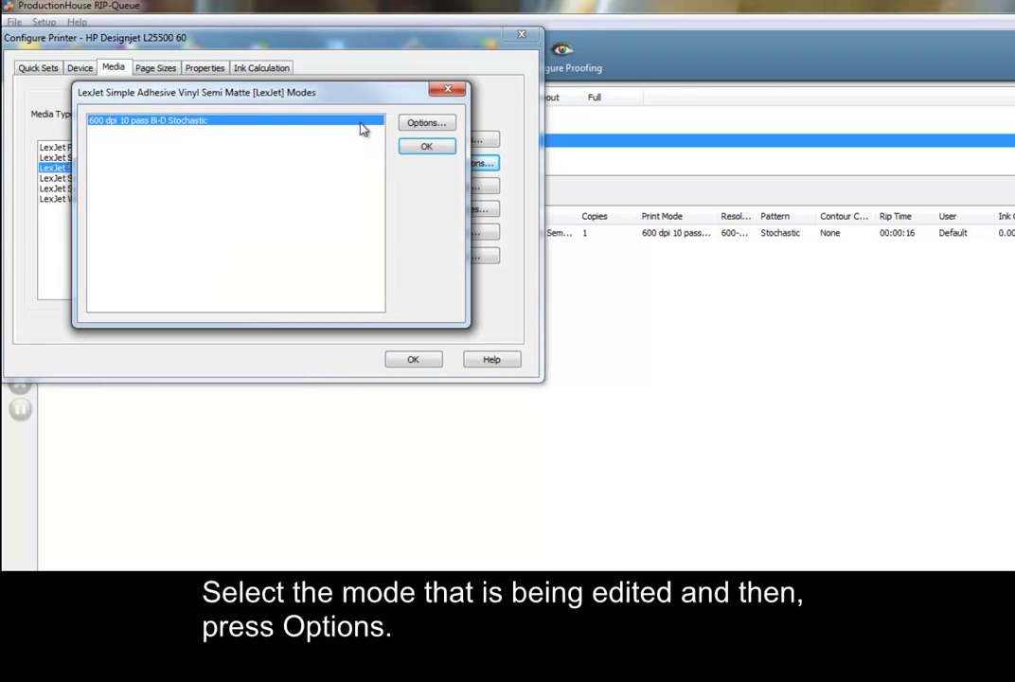
Step: Save the 600 dpi 10 pass Bi-D Stochastic mode's settings and close the Modes and Configure Printer dialogs
left_click(420, 128)
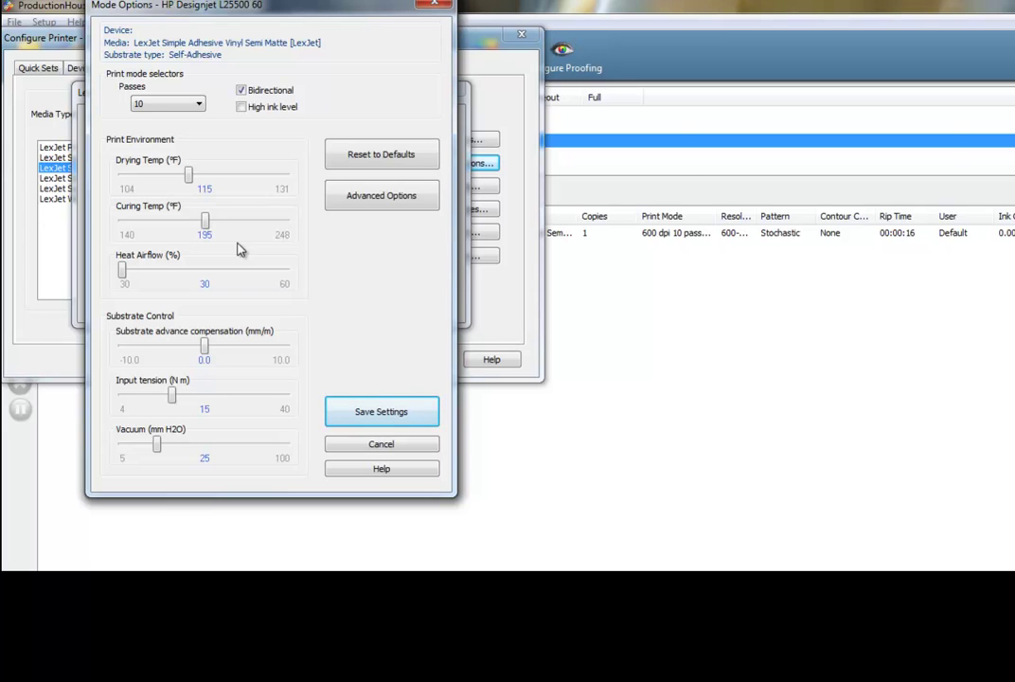
left_click(379, 412)
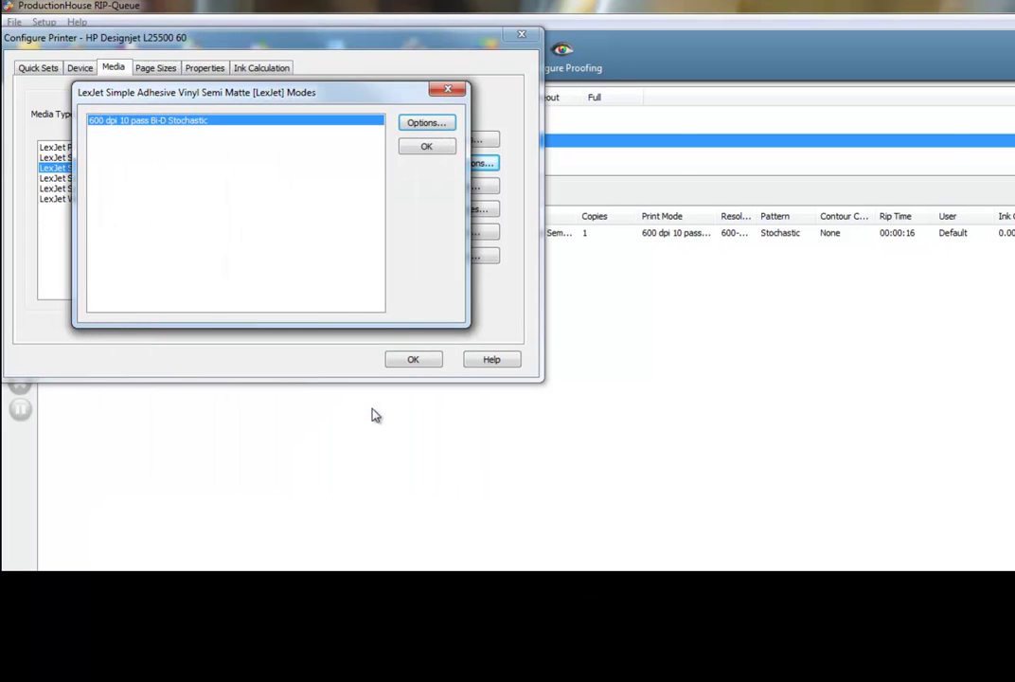
left_click(424, 149)
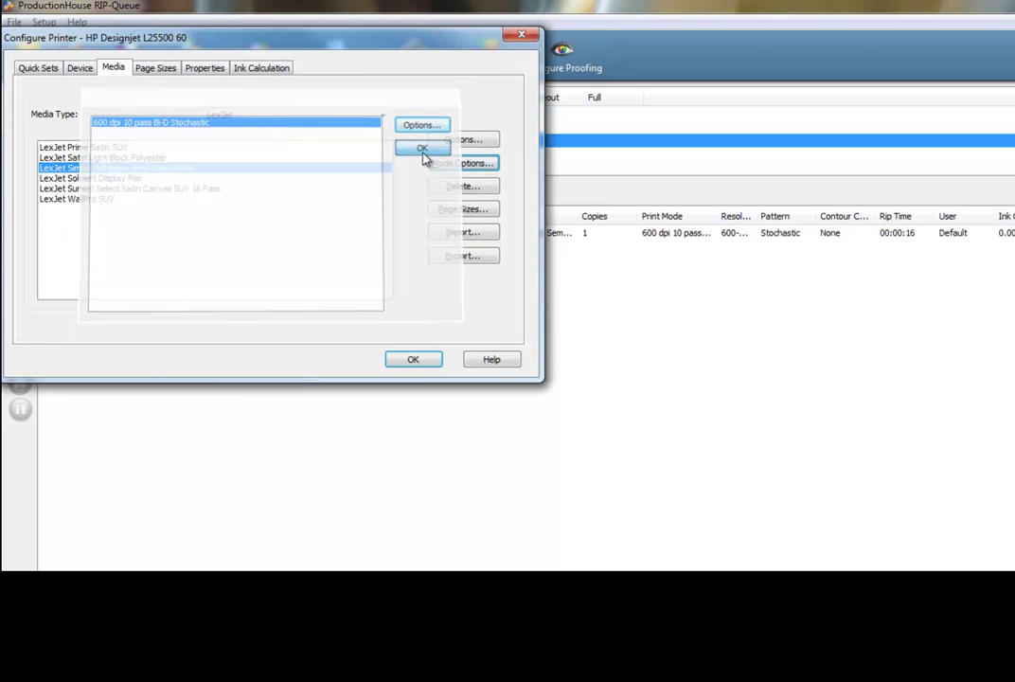
left_click(410, 360)
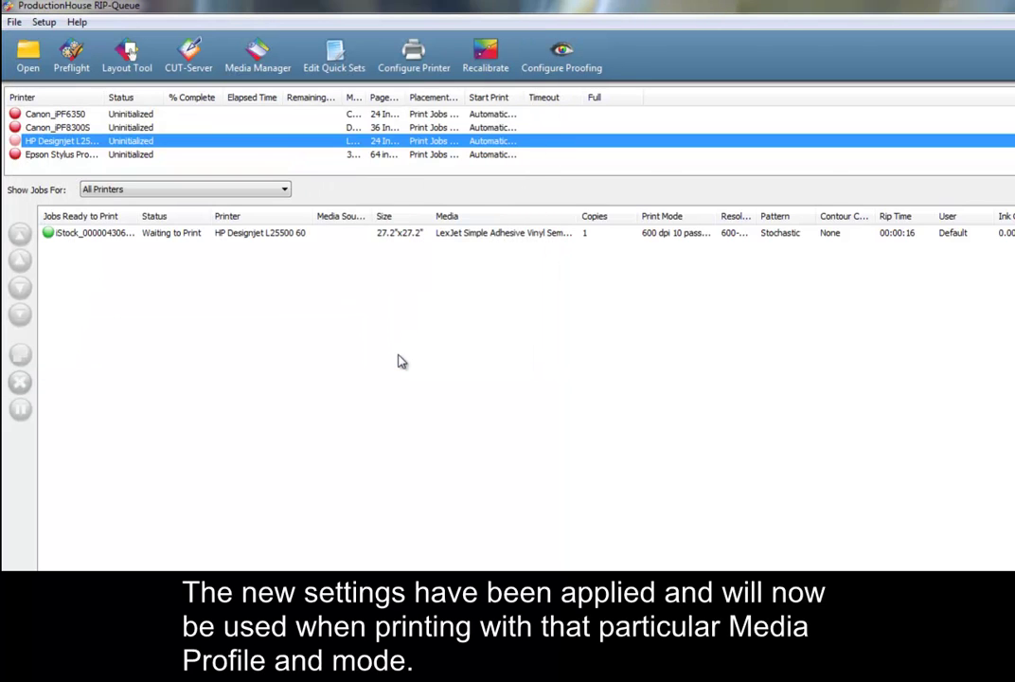